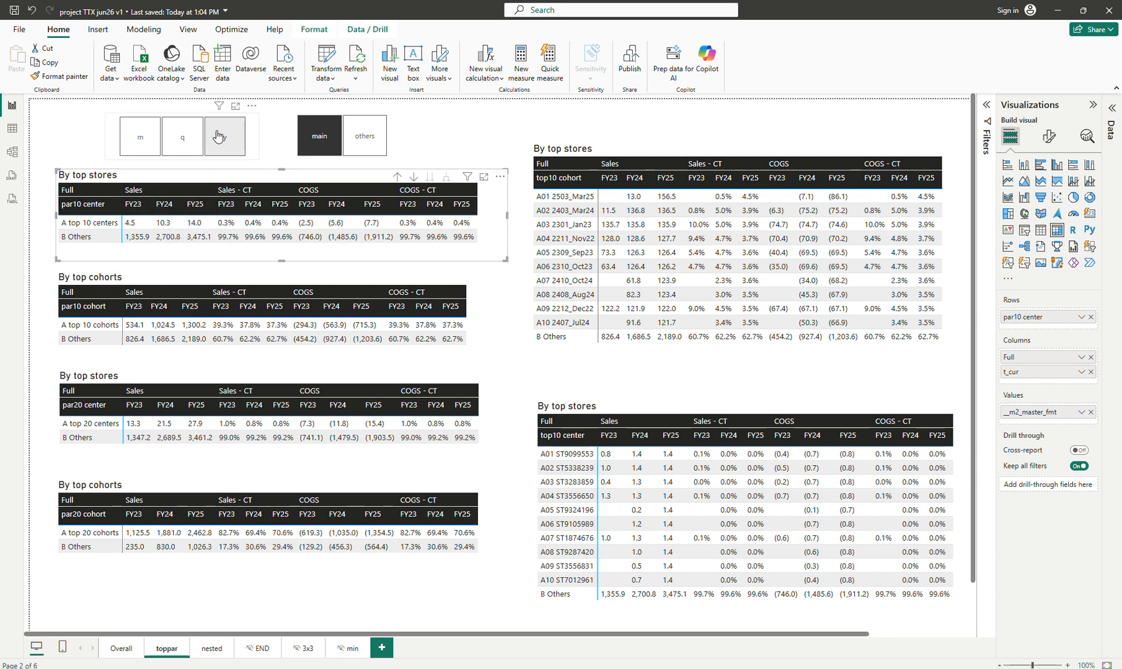
# Switch the time-scale slicer between monthly, quarterly and yearly views of the top-stores tables, ending on y
pyautogui.click(176, 146)
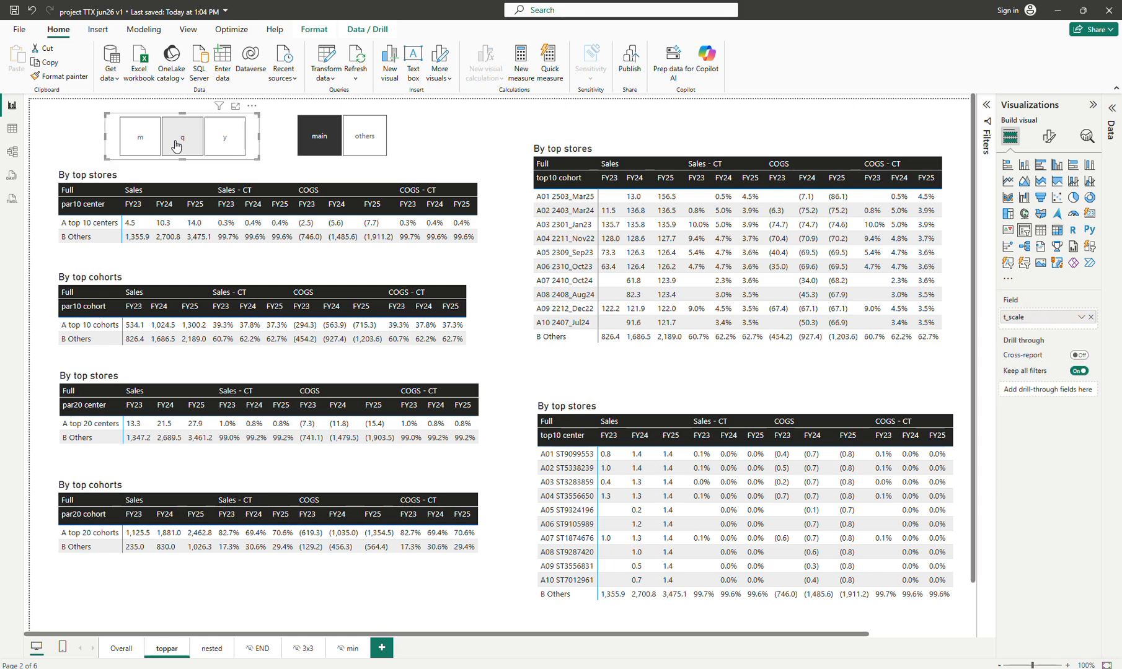
pyautogui.click(141, 140)
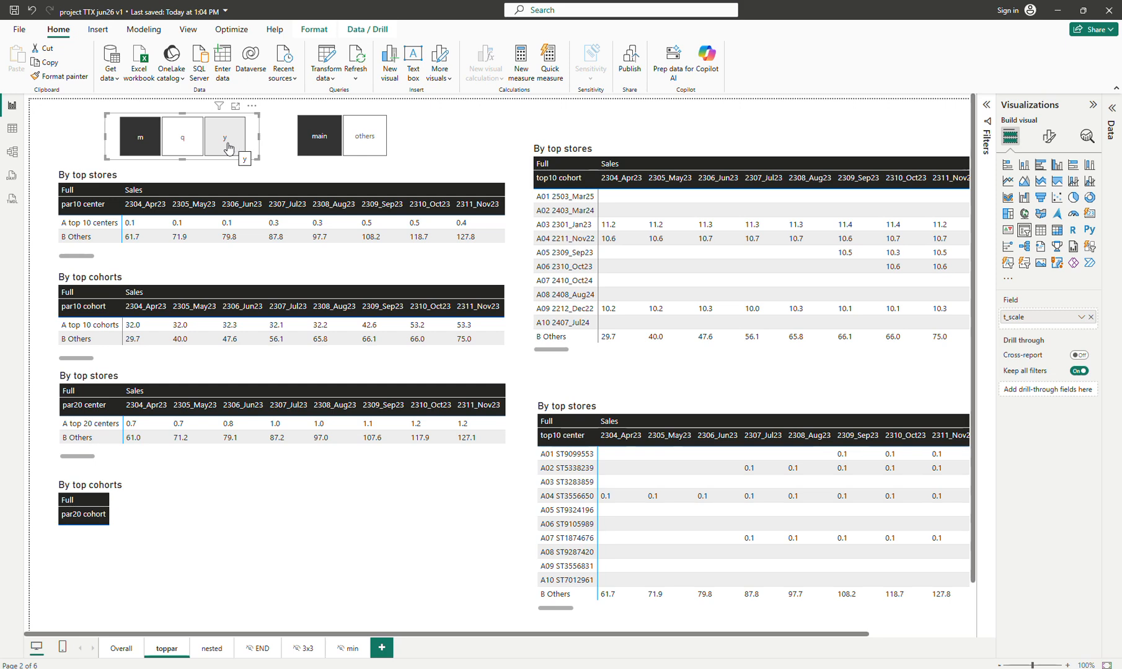
pyautogui.click(176, 146)
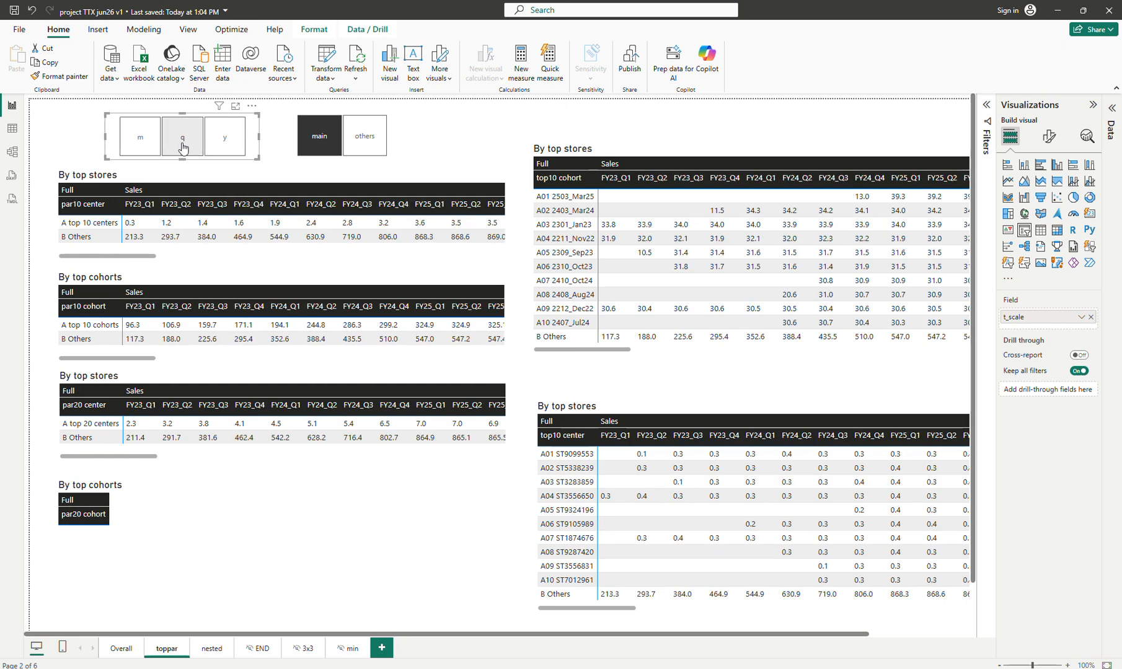
pyautogui.click(226, 146)
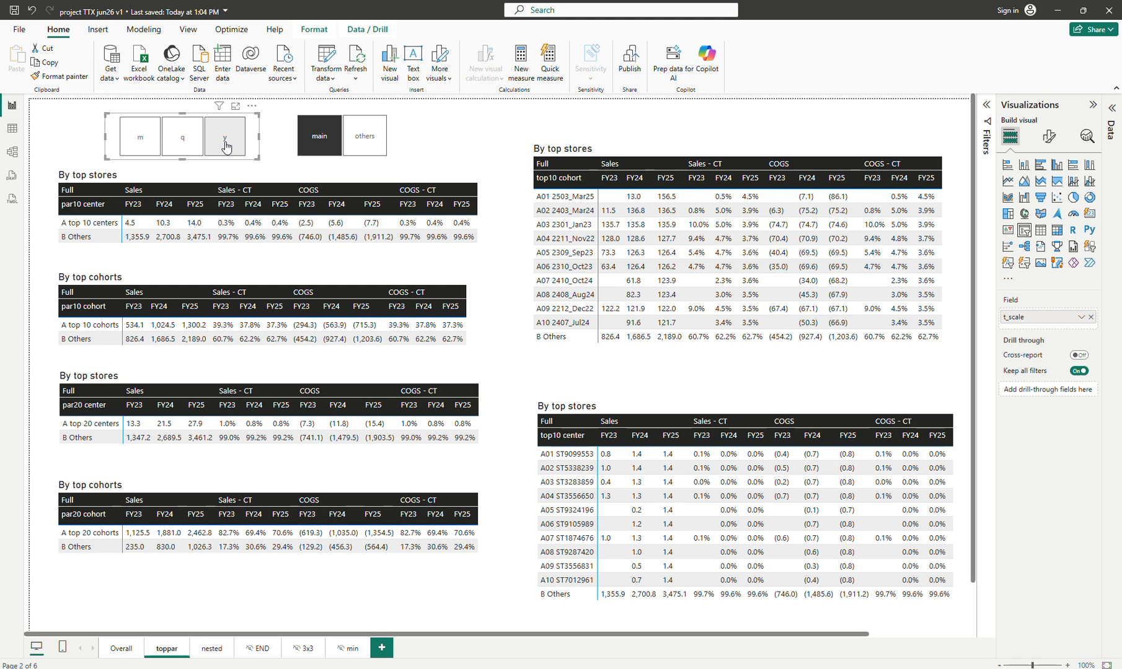
pyautogui.click(225, 147)
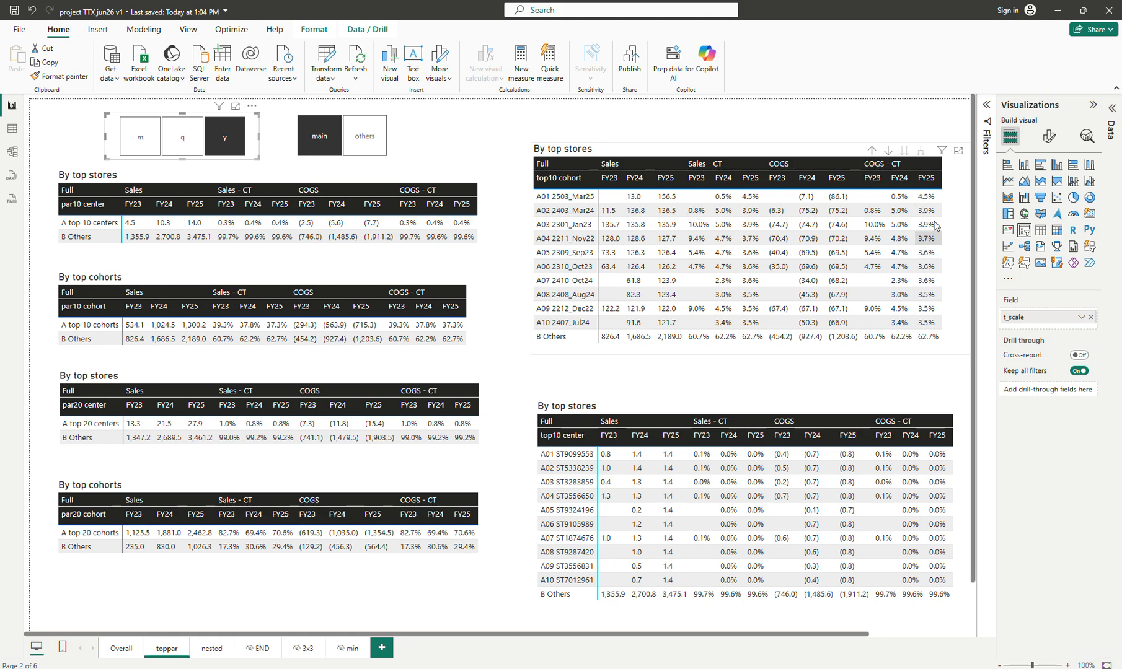
# Open the b1_pos_tagged table's DAX definition and examine it in the expanded formula bar
pyautogui.click(496, 226)
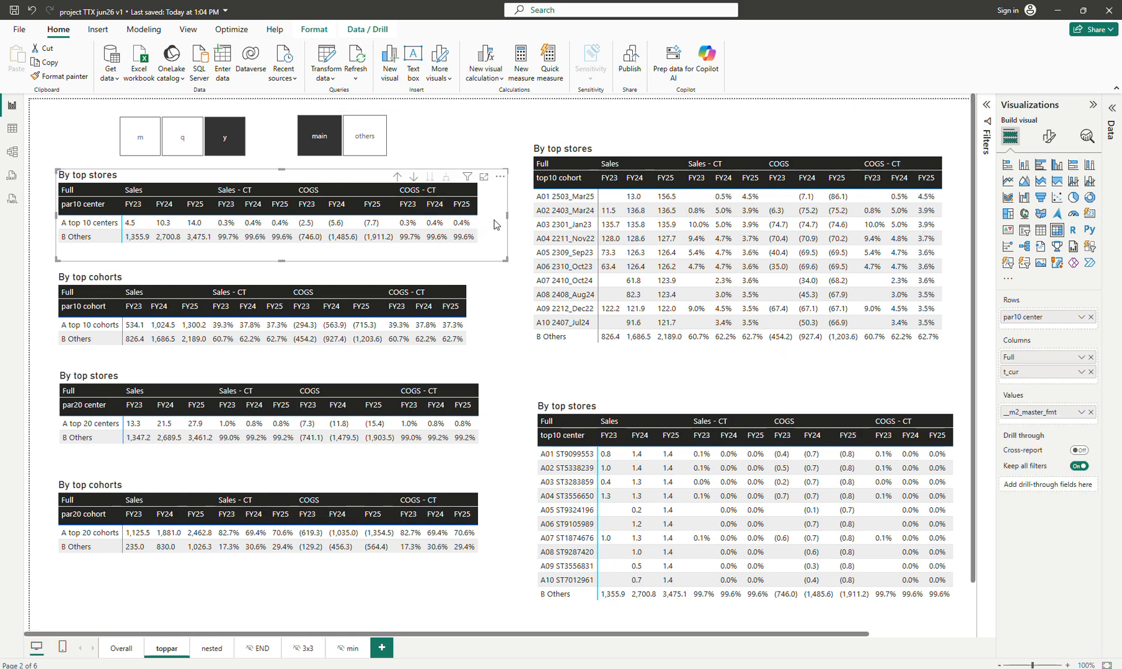
pyautogui.click(1110, 128)
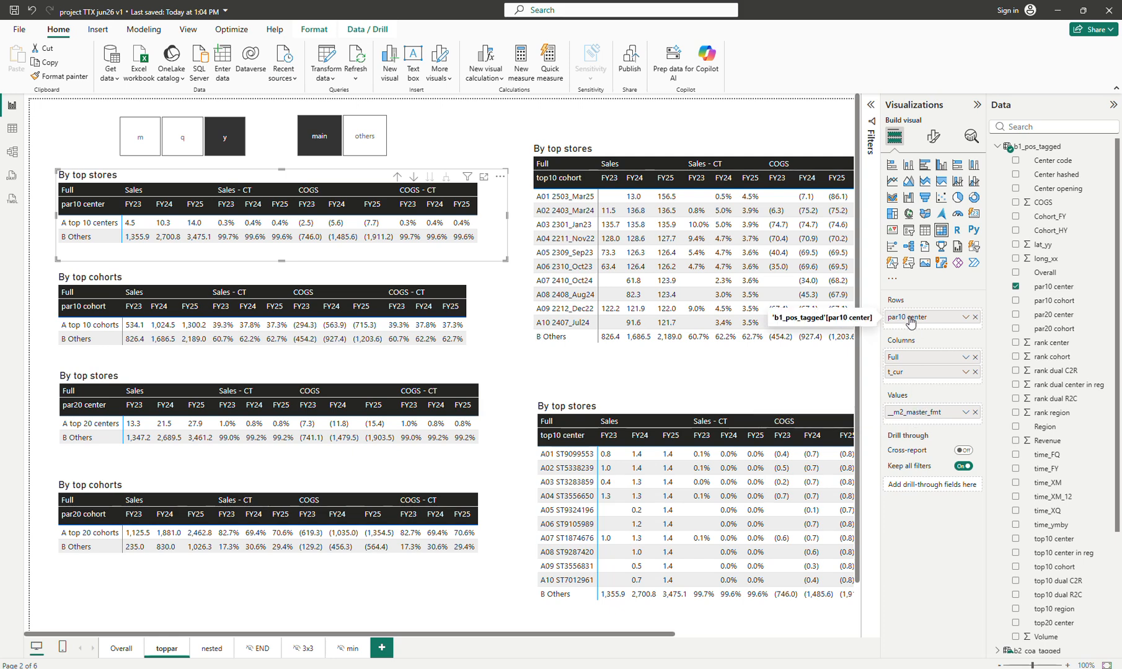
pyautogui.click(1048, 147)
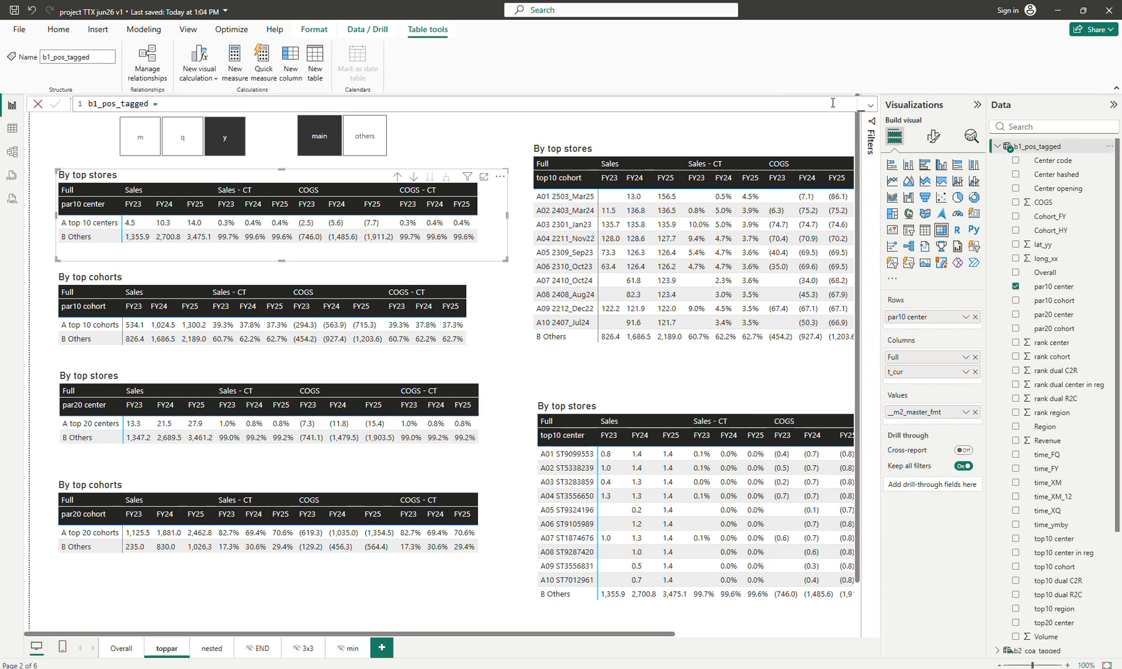
pyautogui.click(868, 106)
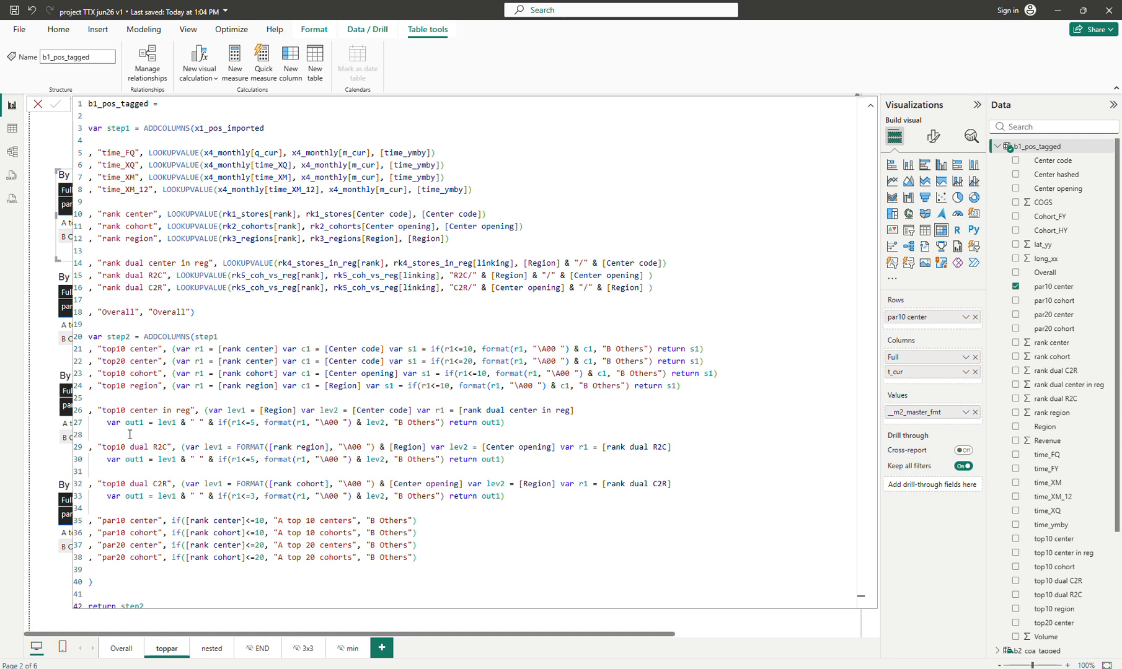
pyautogui.click(870, 105)
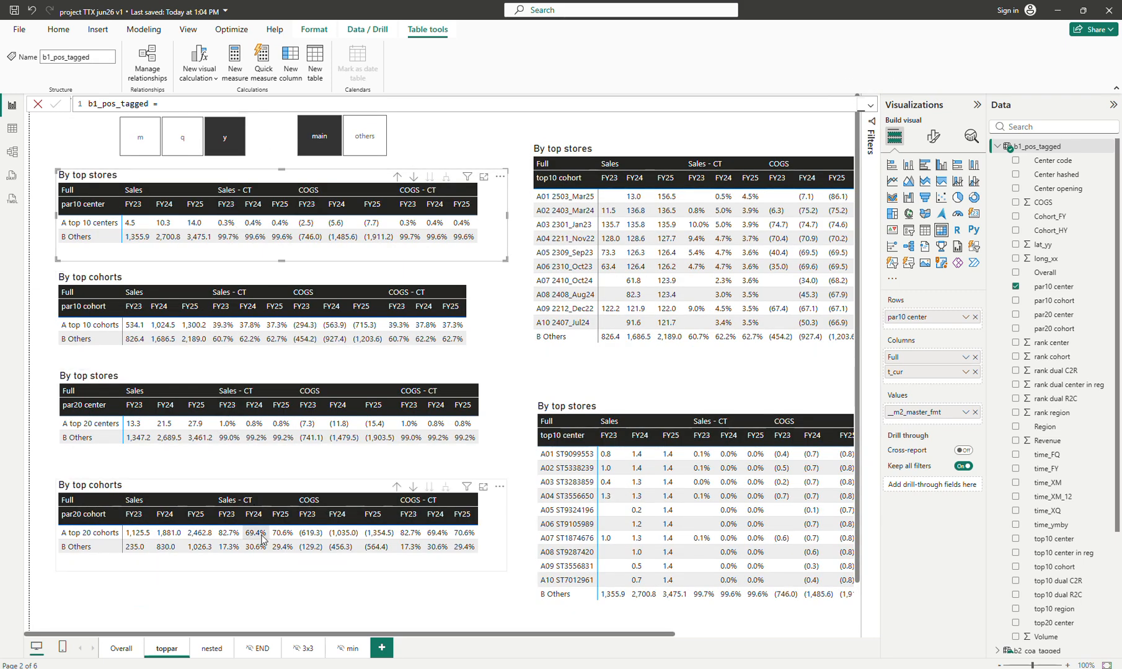
pyautogui.click(869, 106)
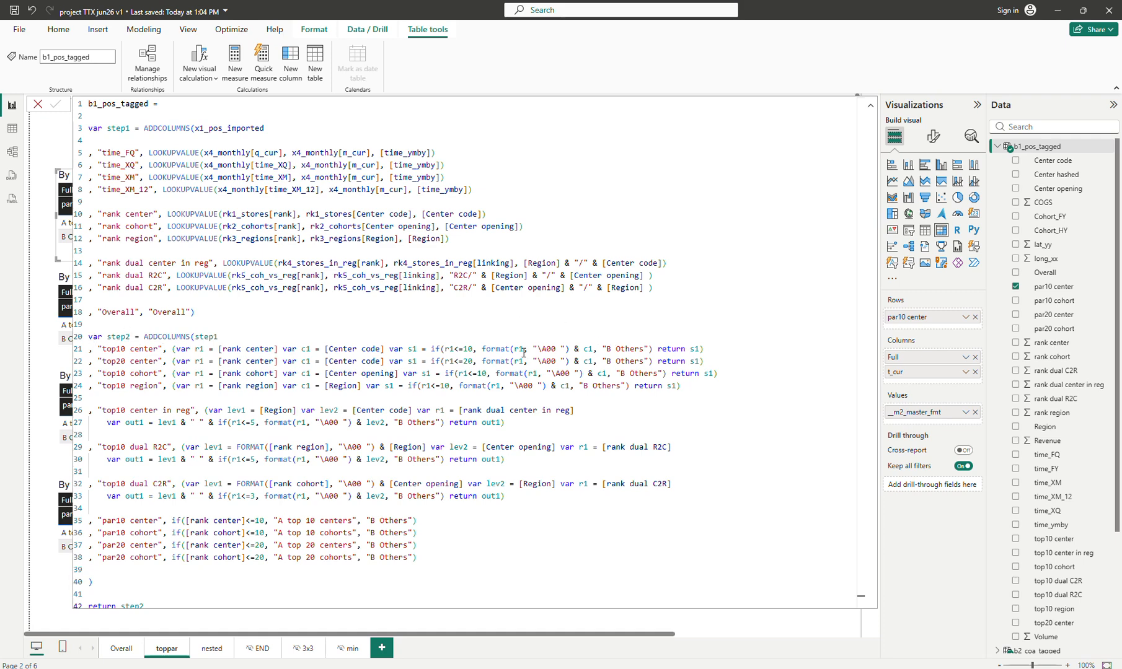
pyautogui.click(870, 106)
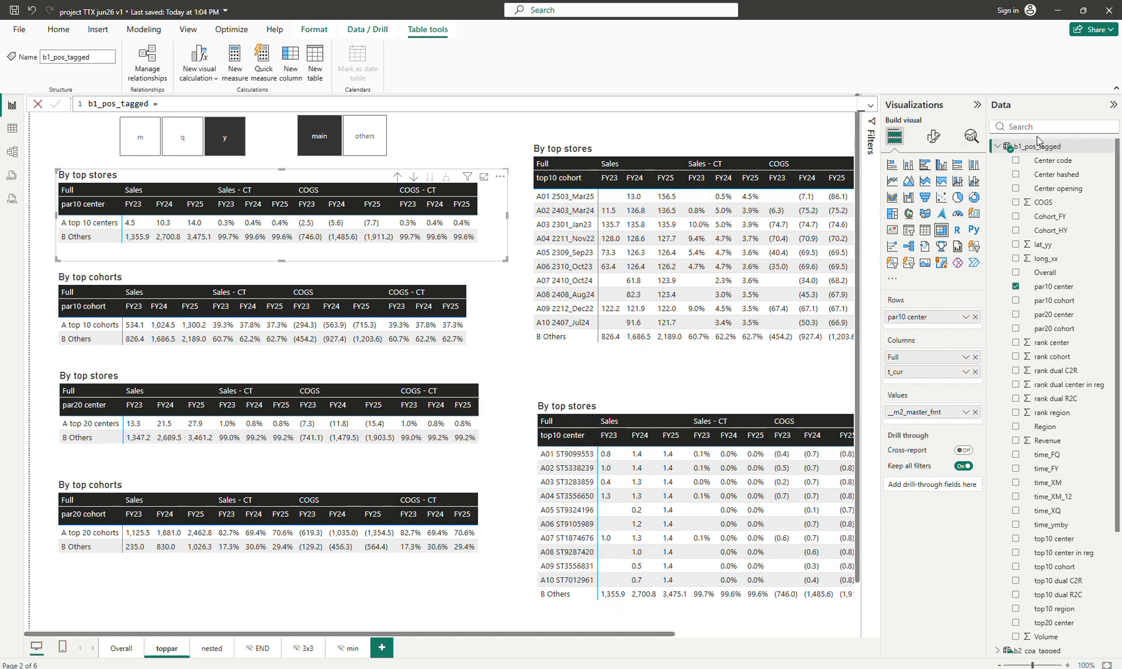
pyautogui.click(871, 106)
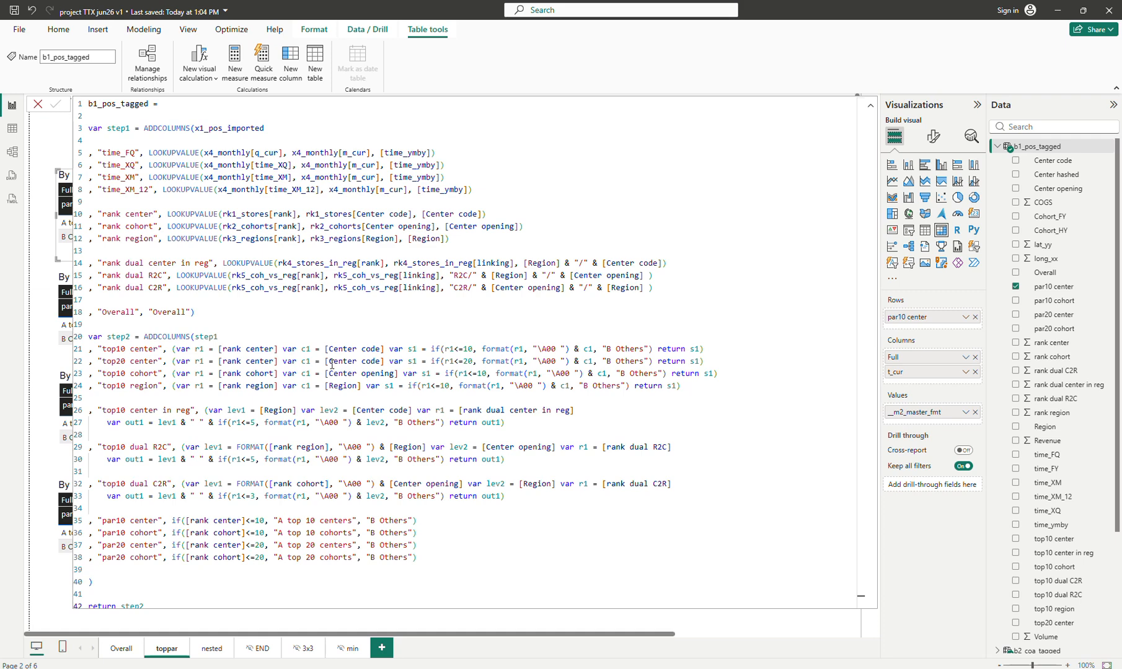
pyautogui.click(874, 110)
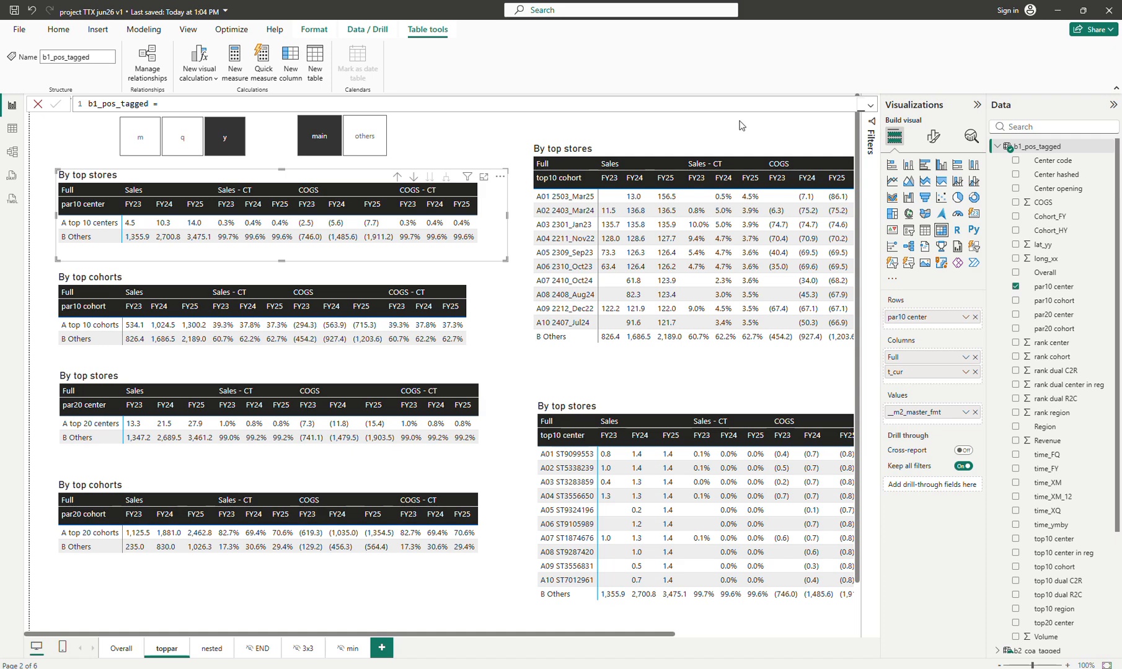
pyautogui.click(715, 125)
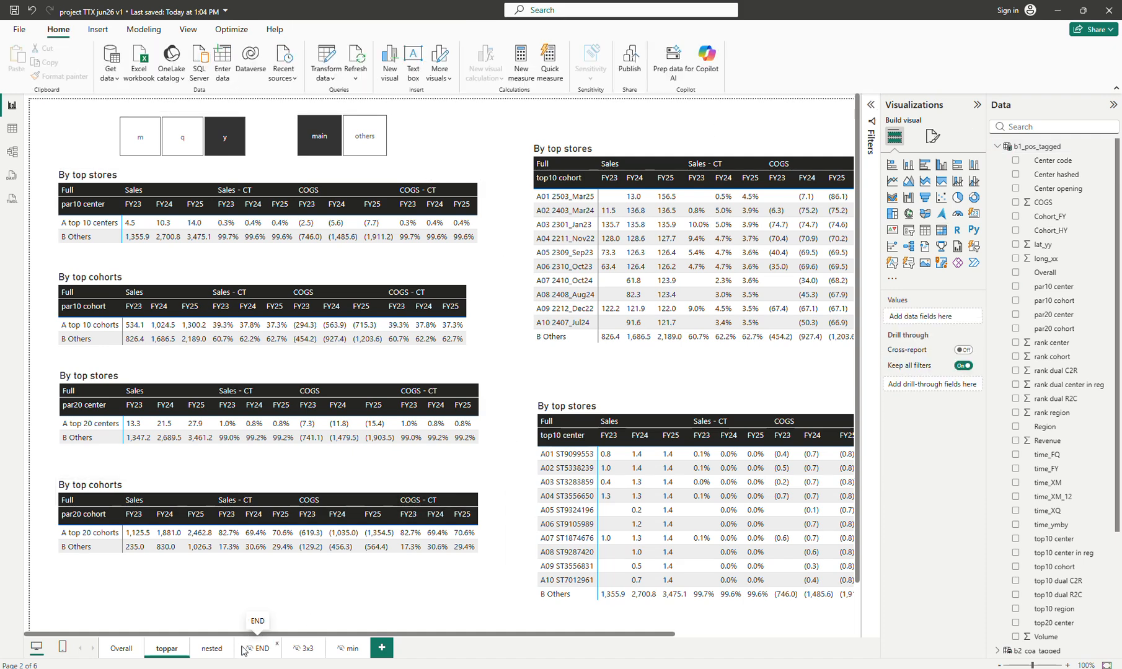
# Open the nested page and compare the left matrix with and without top10 dual C2R in its rows
pyautogui.click(212, 649)
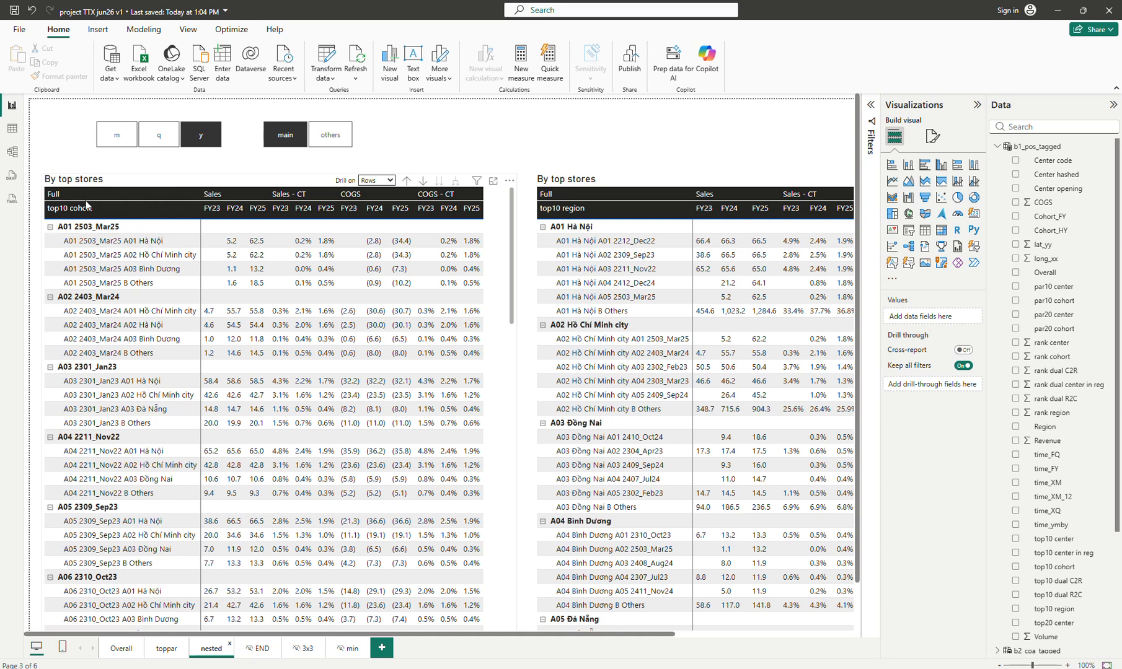
pyautogui.click(508, 223)
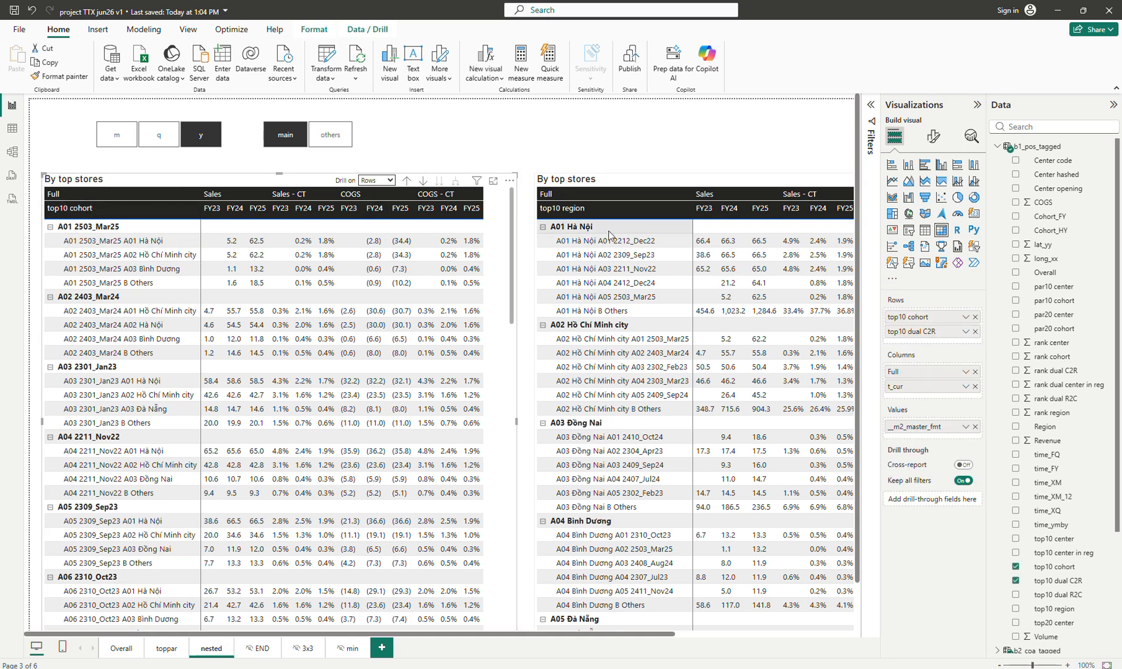
pyautogui.click(975, 332)
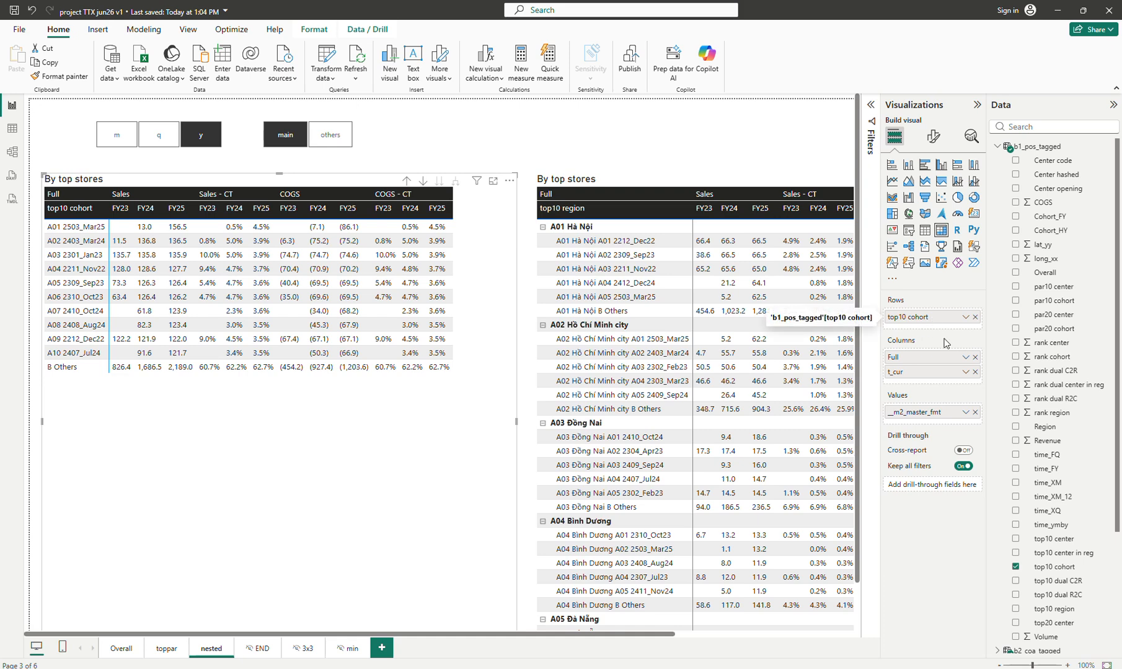
pyautogui.moveTo(1072, 583); pyautogui.dragTo(964, 328)
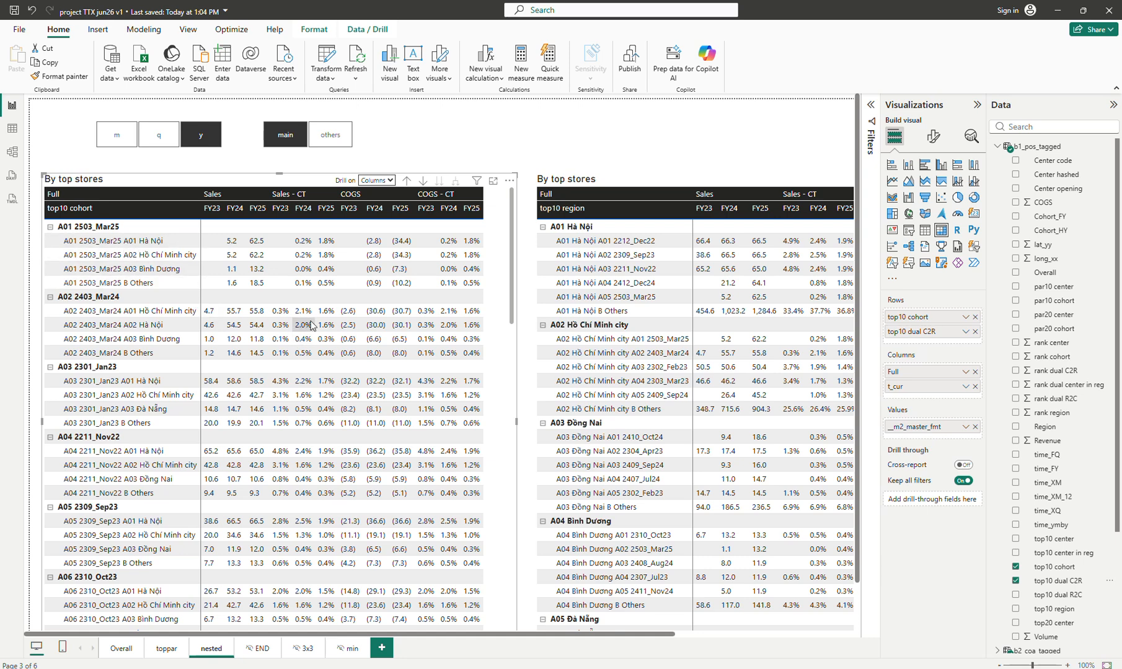
# Inspect the row fields of both nested matrices and re-read the b1_pos_tagged formula
pyautogui.click(704, 184)
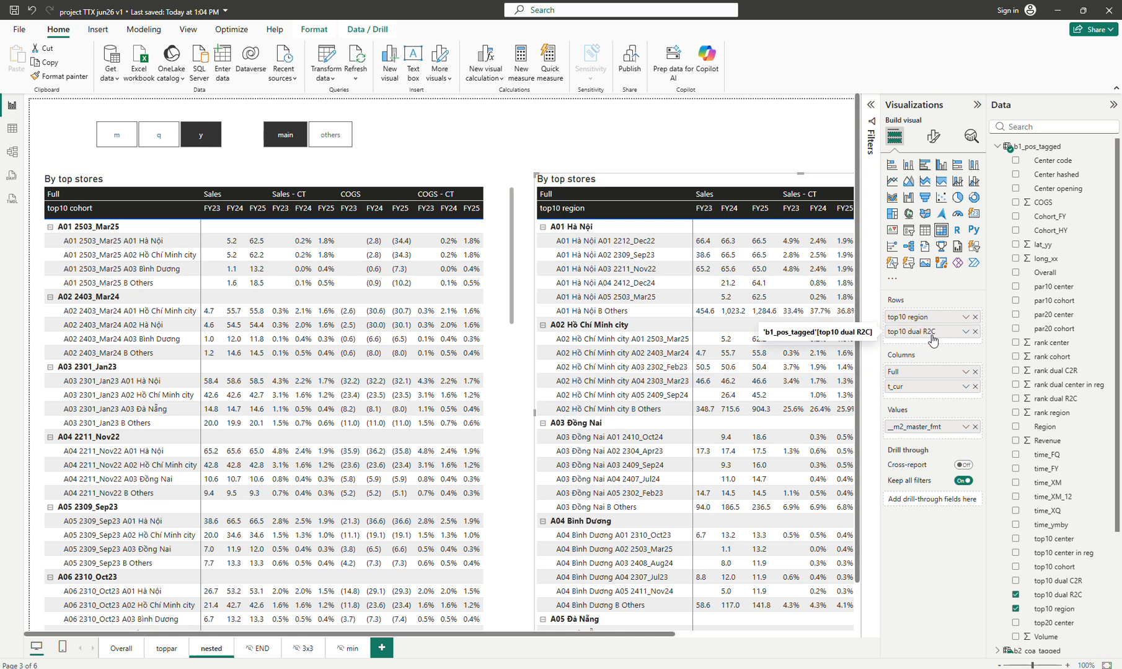
pyautogui.click(500, 250)
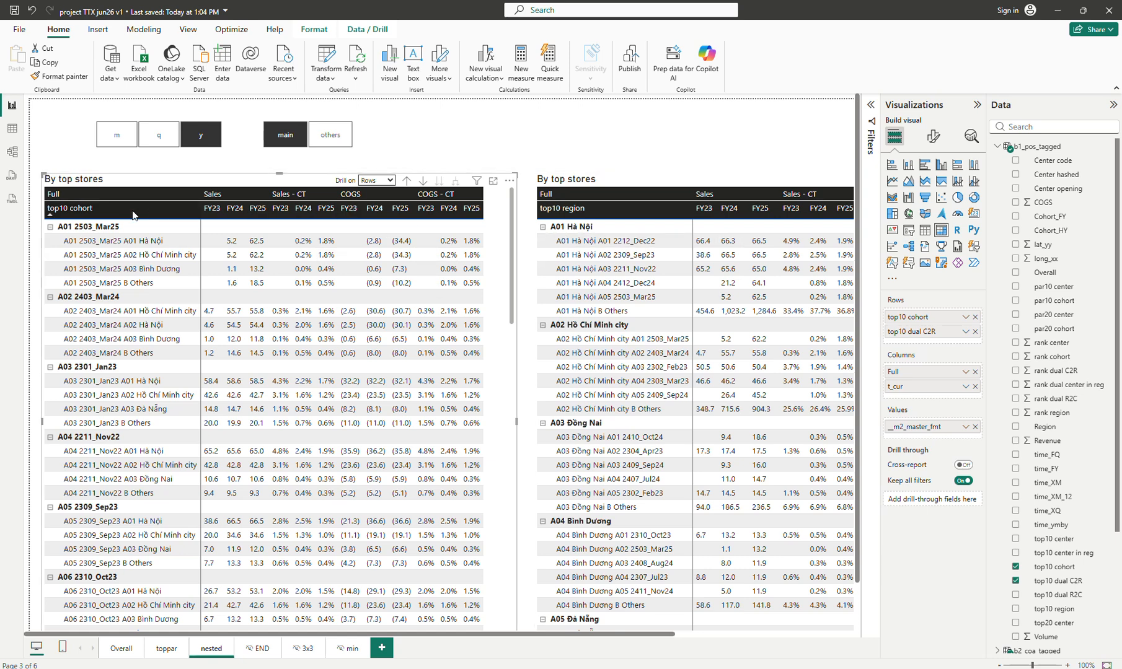
pyautogui.click(1049, 148)
pyautogui.click(861, 109)
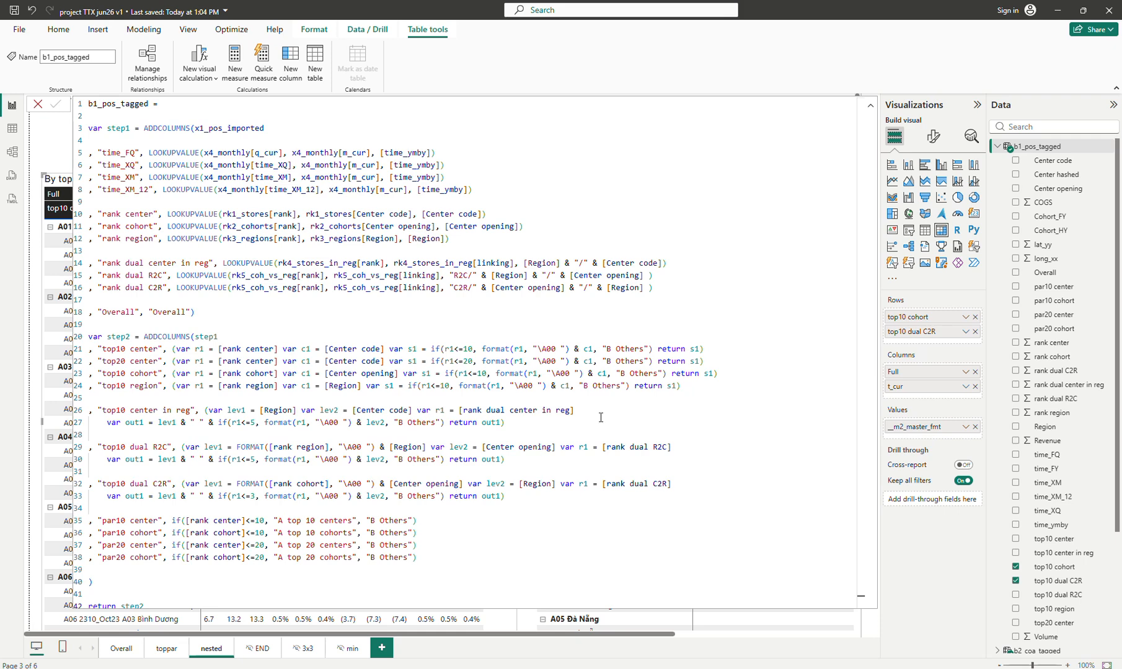
pyautogui.click(870, 105)
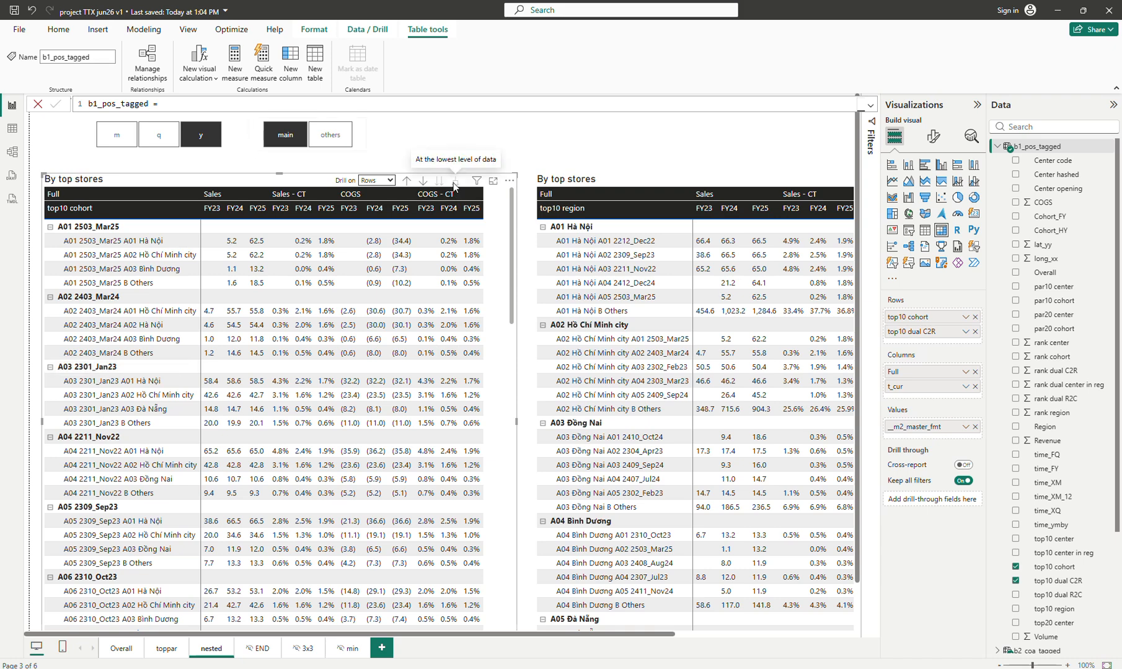
# Inspect the main/others slicer's field and the b2_coa_tagged table's DAX definition, then glance at the rk2_cohorts table data
pyautogui.click(362, 144)
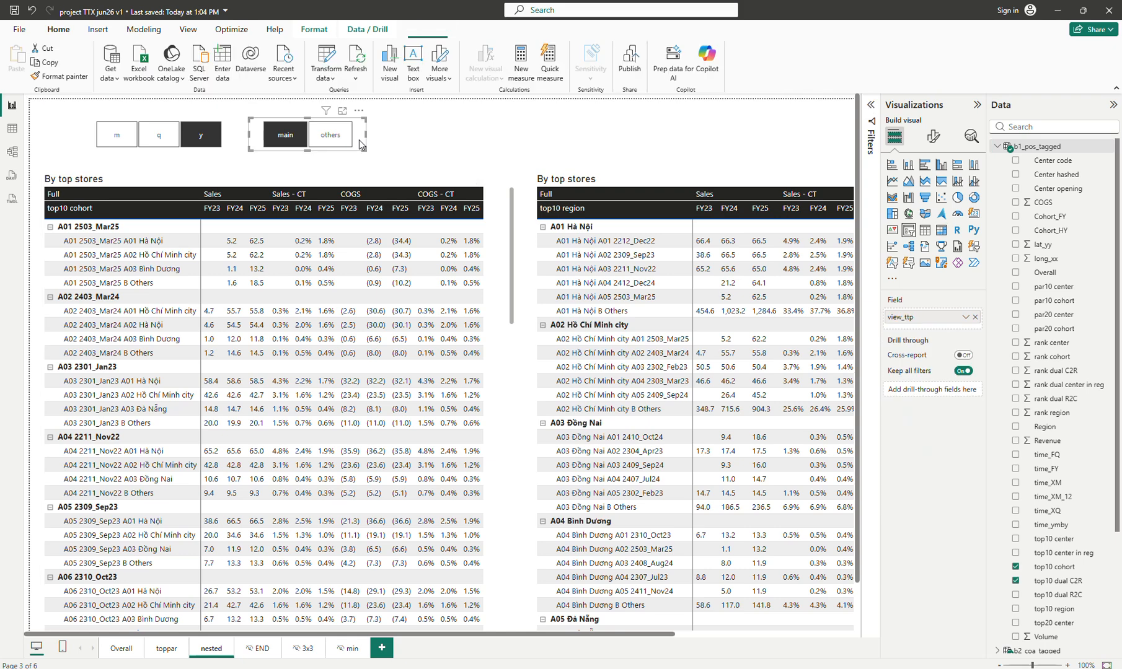
pyautogui.click(1004, 147)
pyautogui.click(1029, 161)
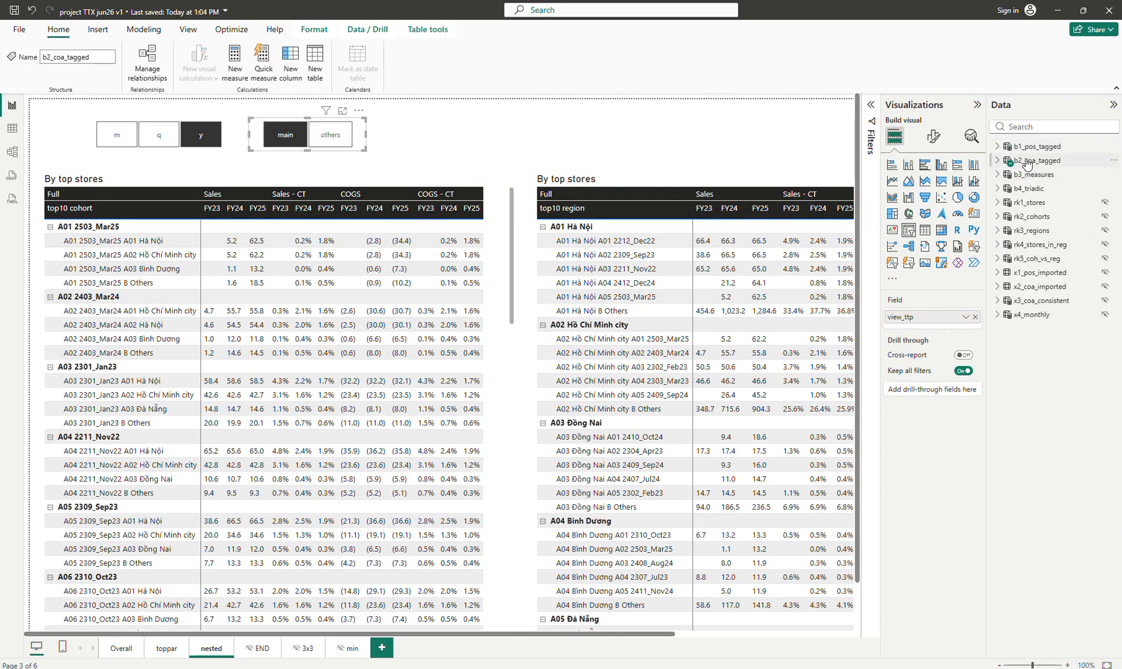
pyautogui.click(872, 107)
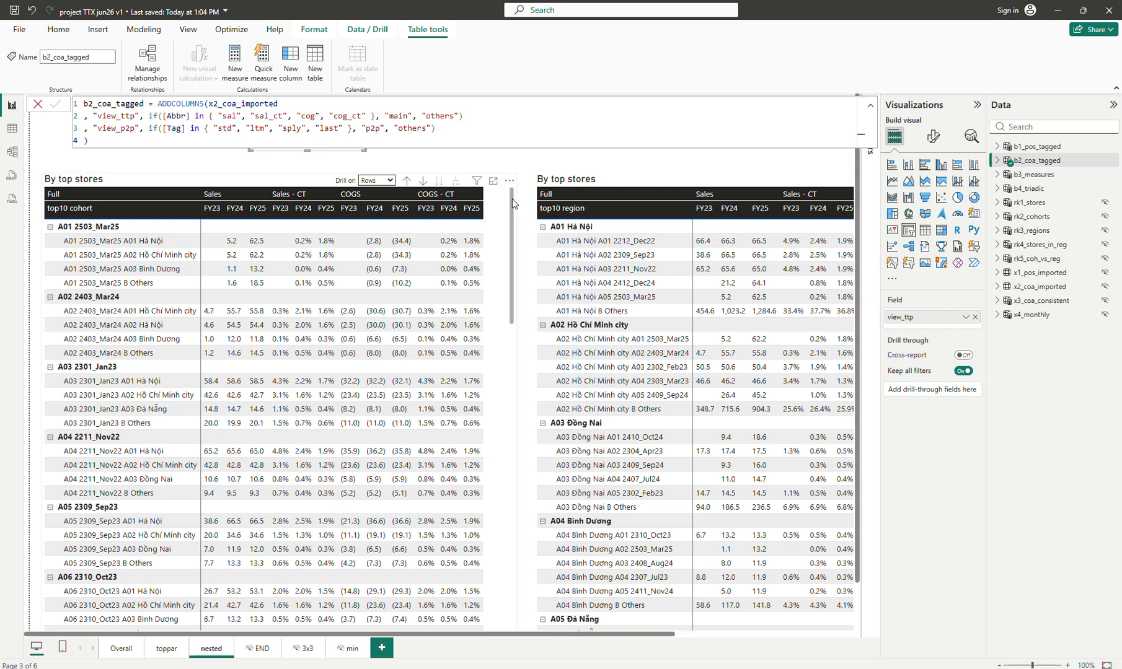
pyautogui.click(512, 158)
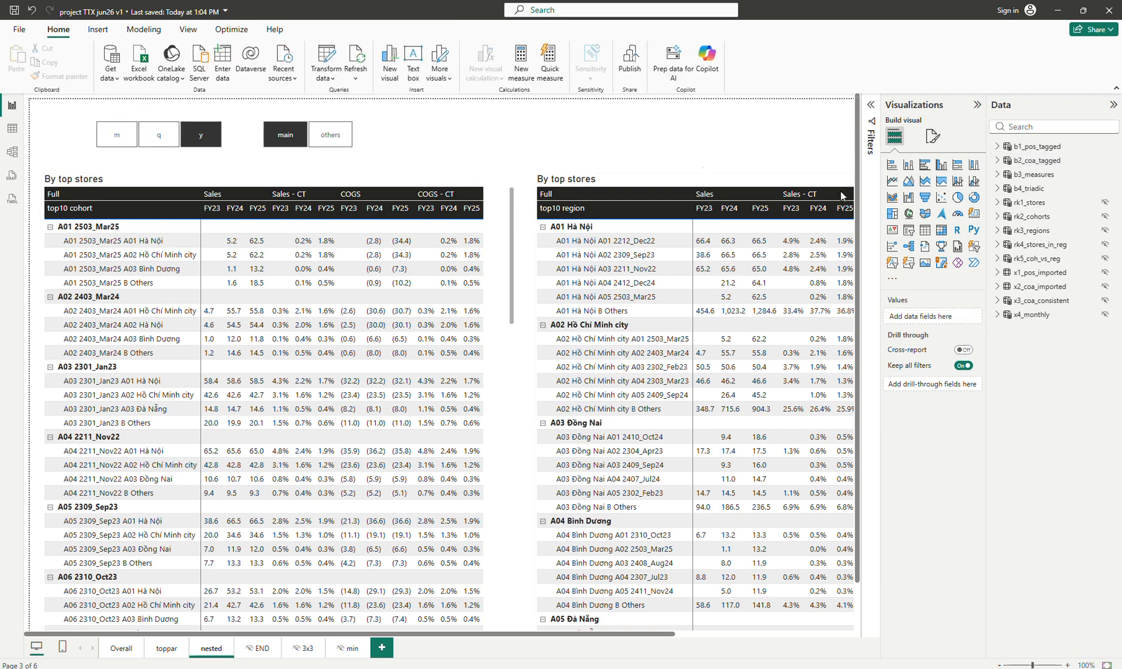
pyautogui.click(1033, 162)
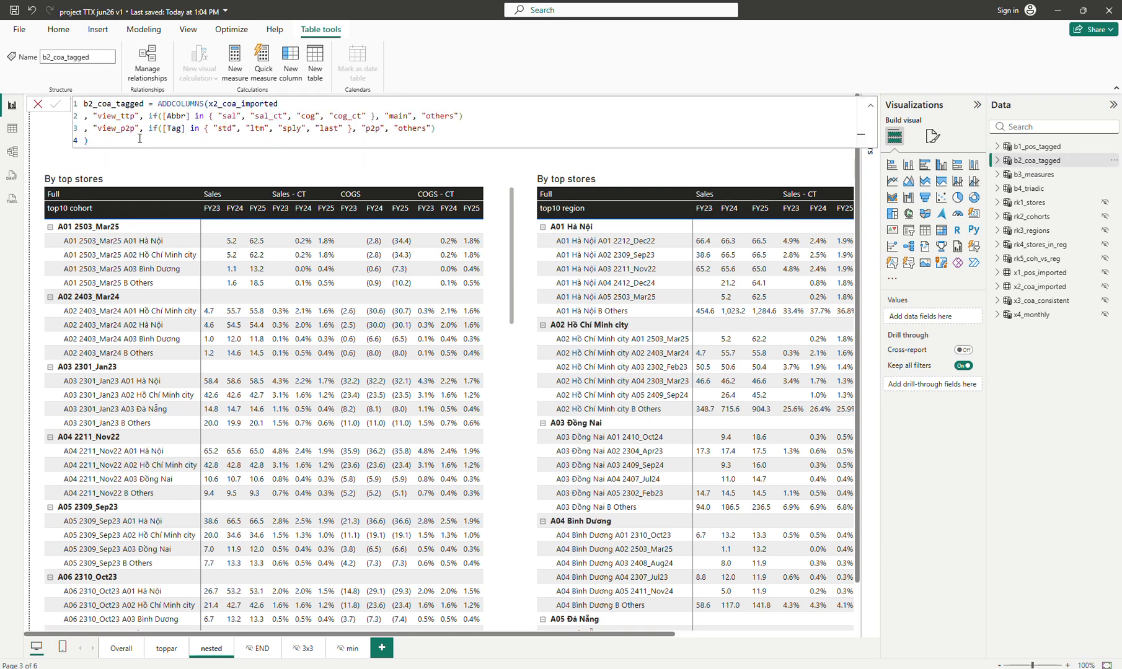
pyautogui.click(11, 129)
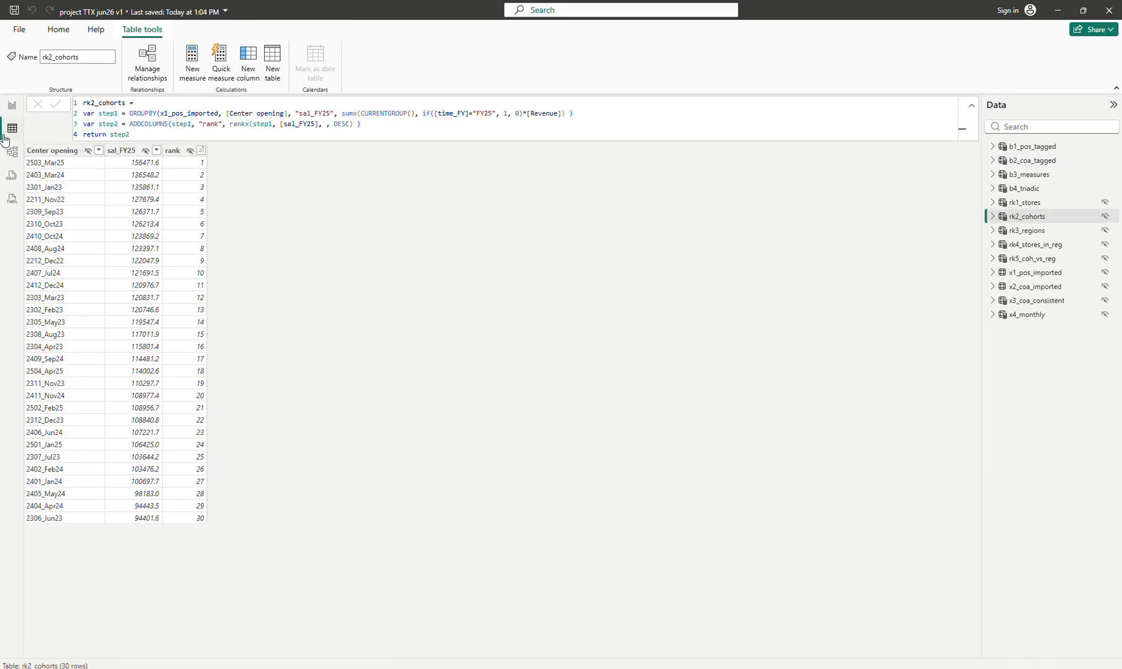
pyautogui.click(12, 105)
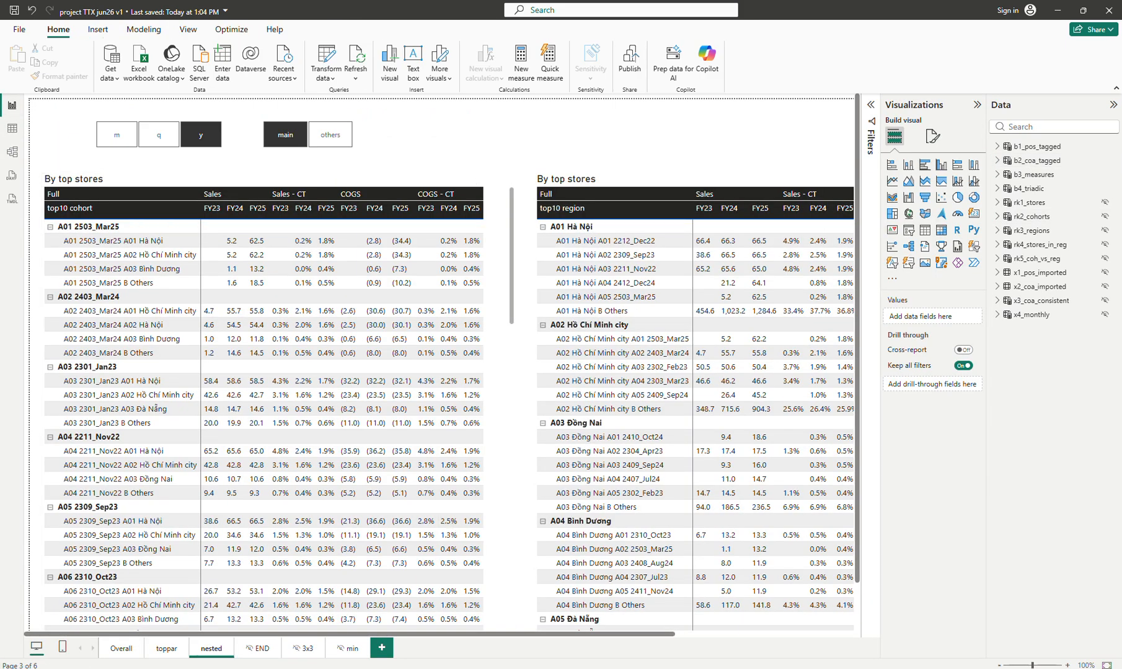
# Open the END page and sort the measure-list table by view_ttp and view_p2p
pyautogui.click(260, 649)
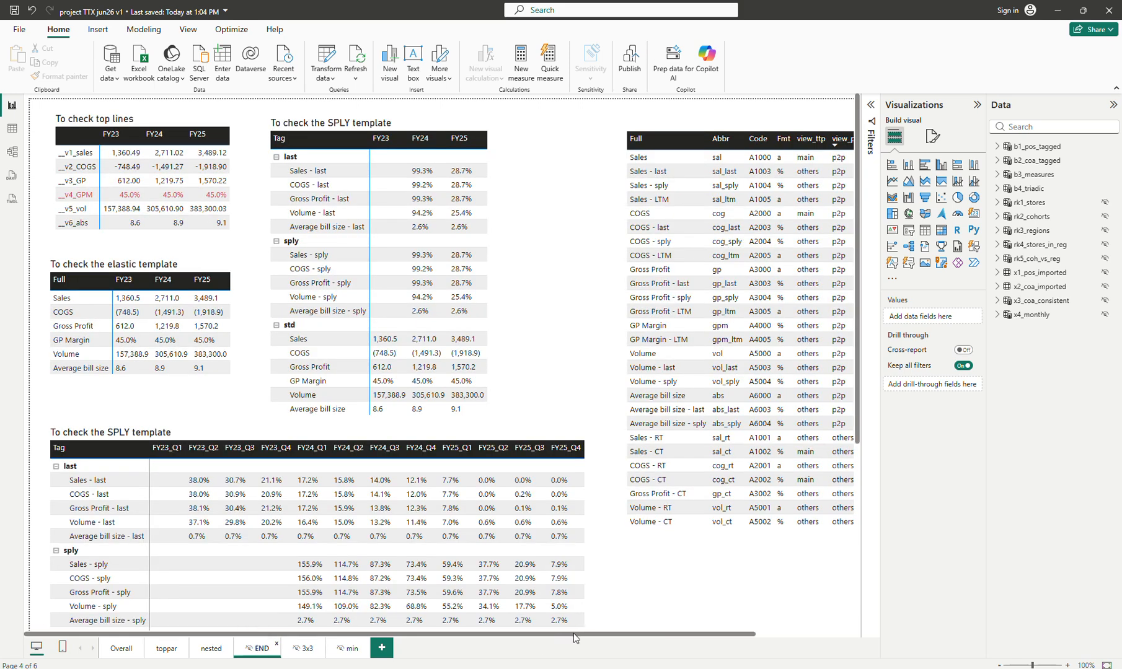
pyautogui.moveTo(573, 632); pyautogui.dragTo(737, 634)
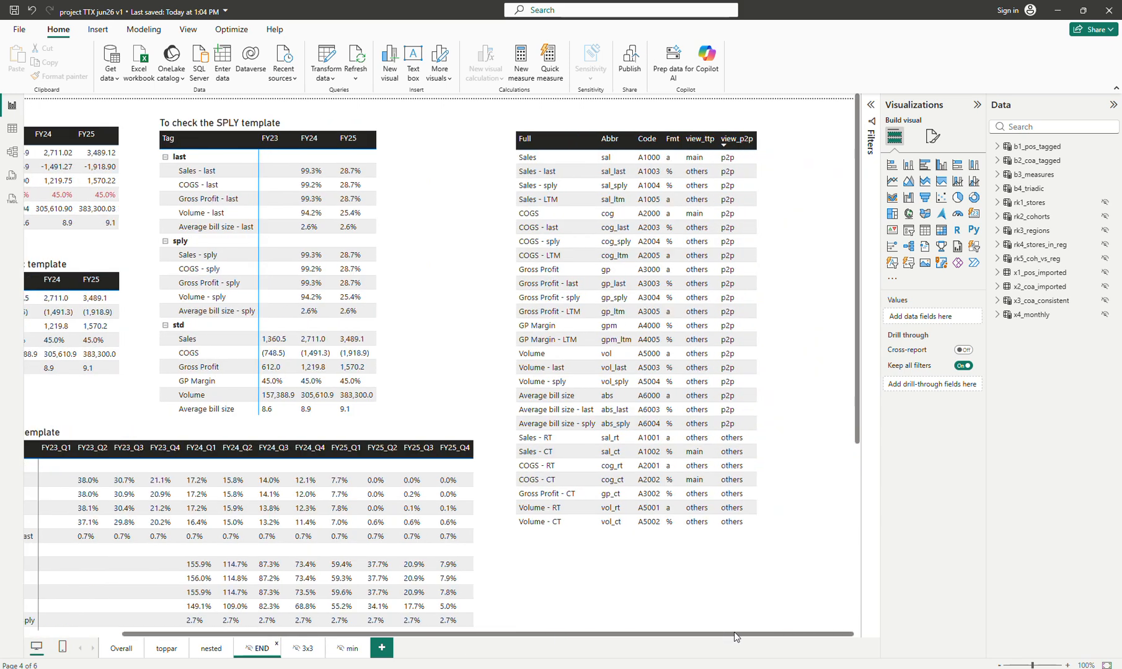
pyautogui.click(700, 138)
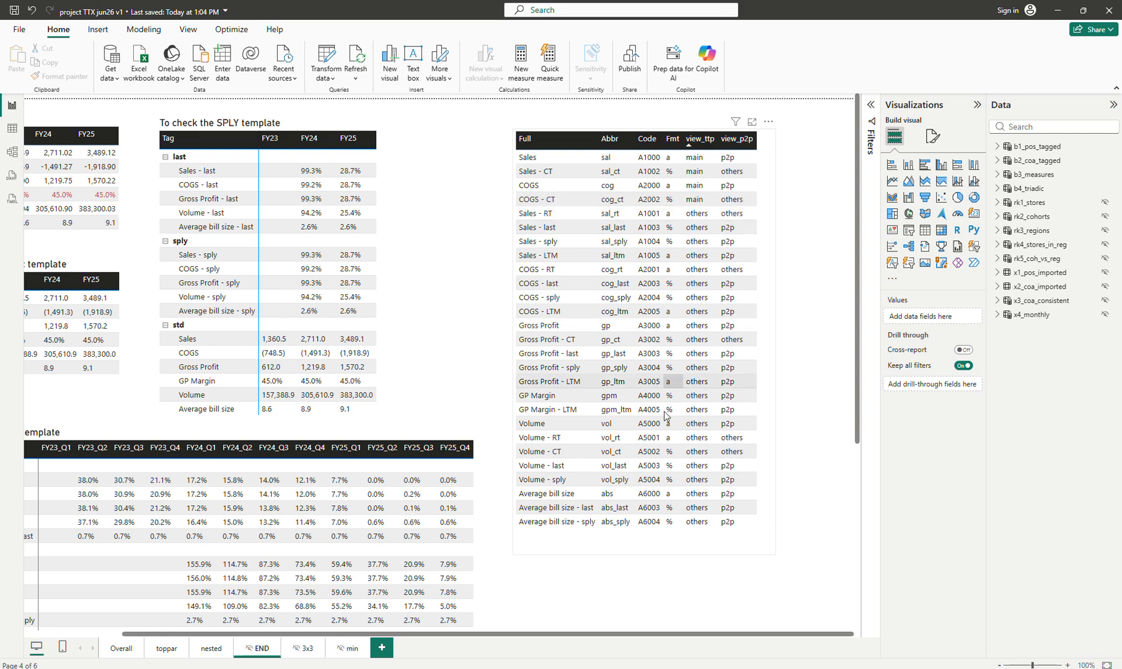
pyautogui.click(740, 142)
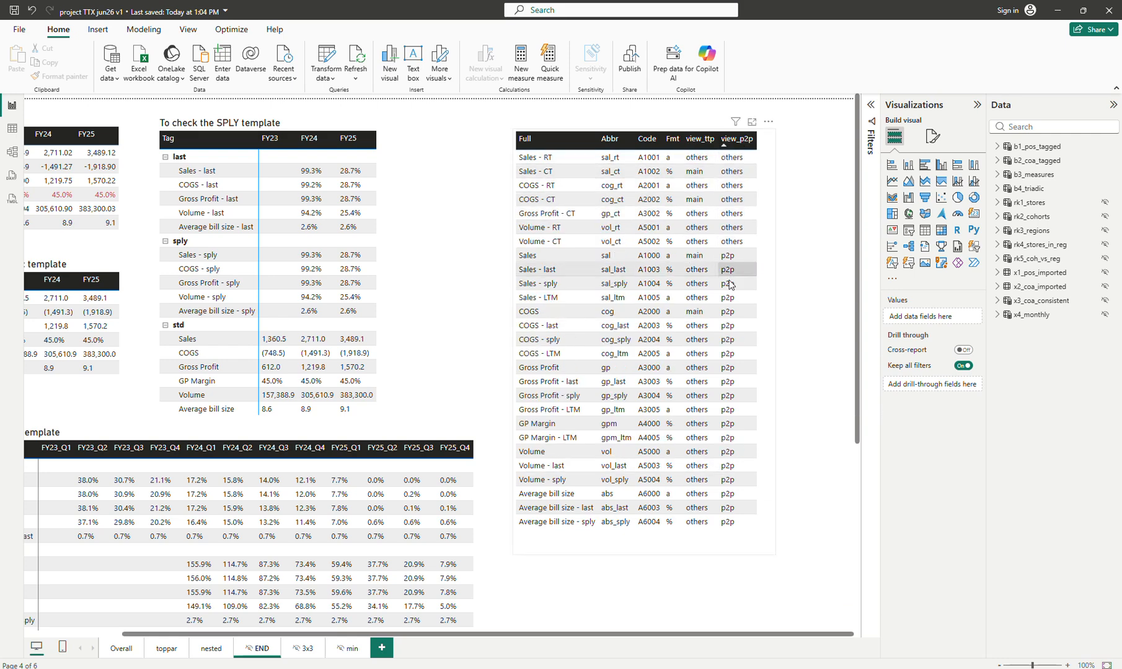
pyautogui.click(748, 143)
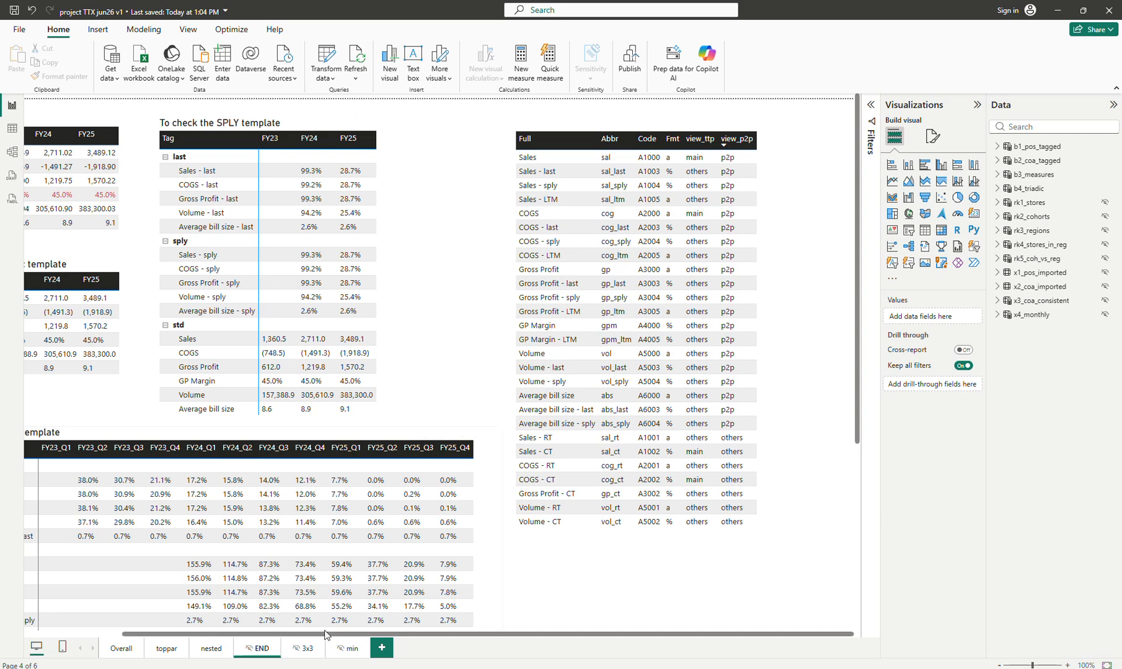
# Re-sort the measure-list table by view_ttp, and switch back to the nested page
pyautogui.click(698, 140)
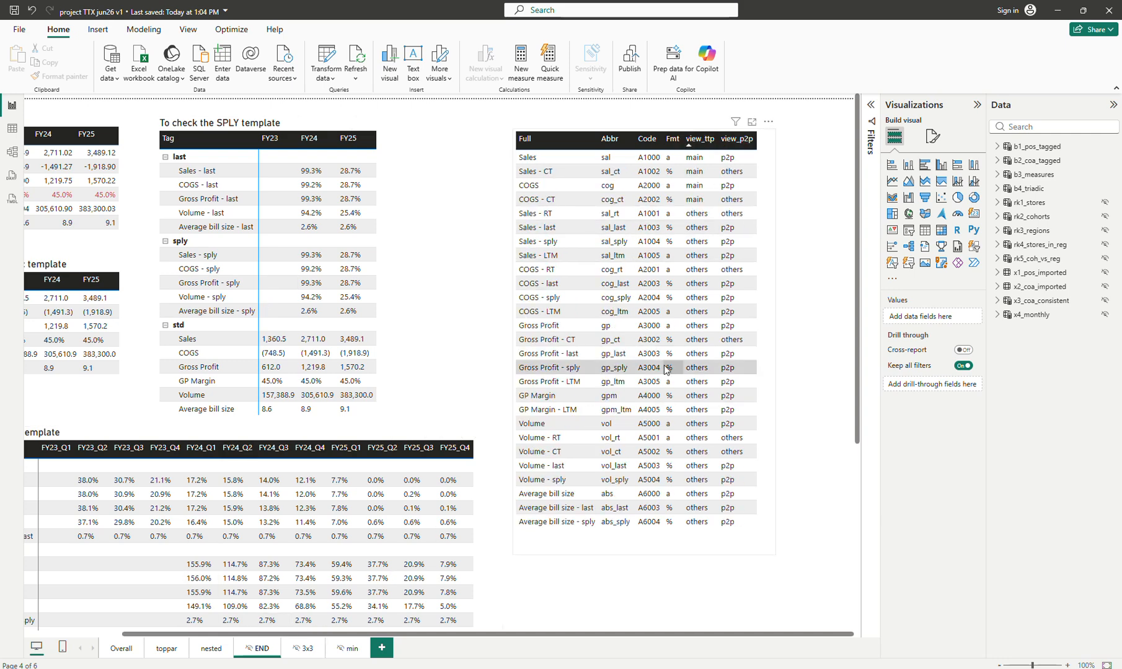
pyautogui.click(205, 651)
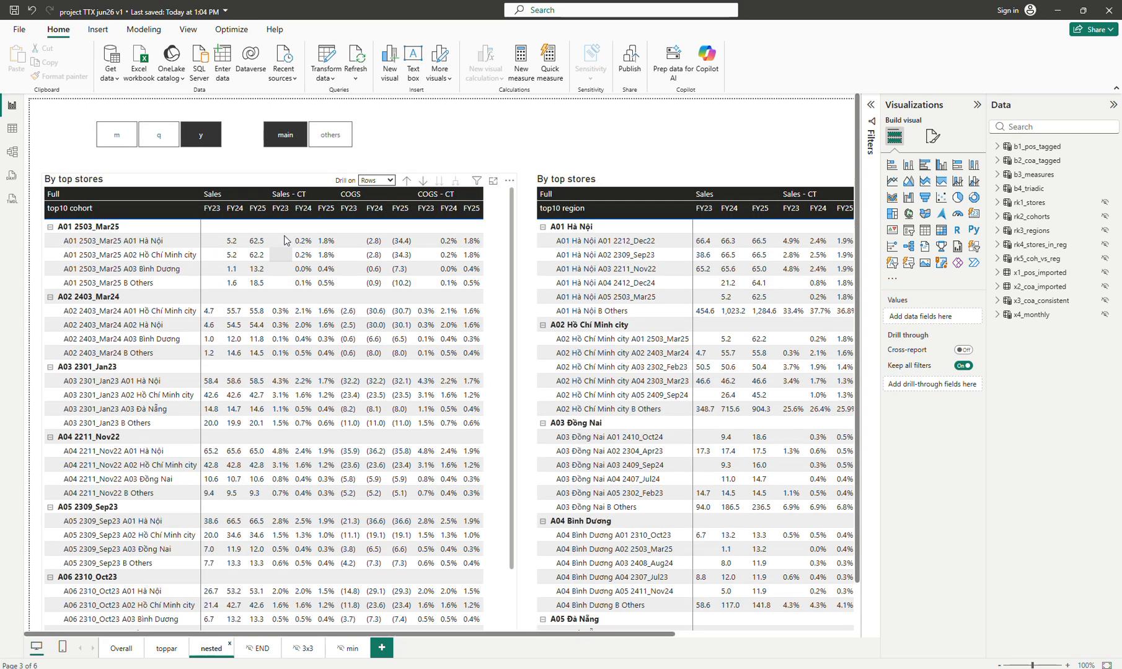
# Check the main/others slicer's field and review the DAX definitions of the b1_pos_tagged and b2_coa_tagged tables
pyautogui.click(358, 141)
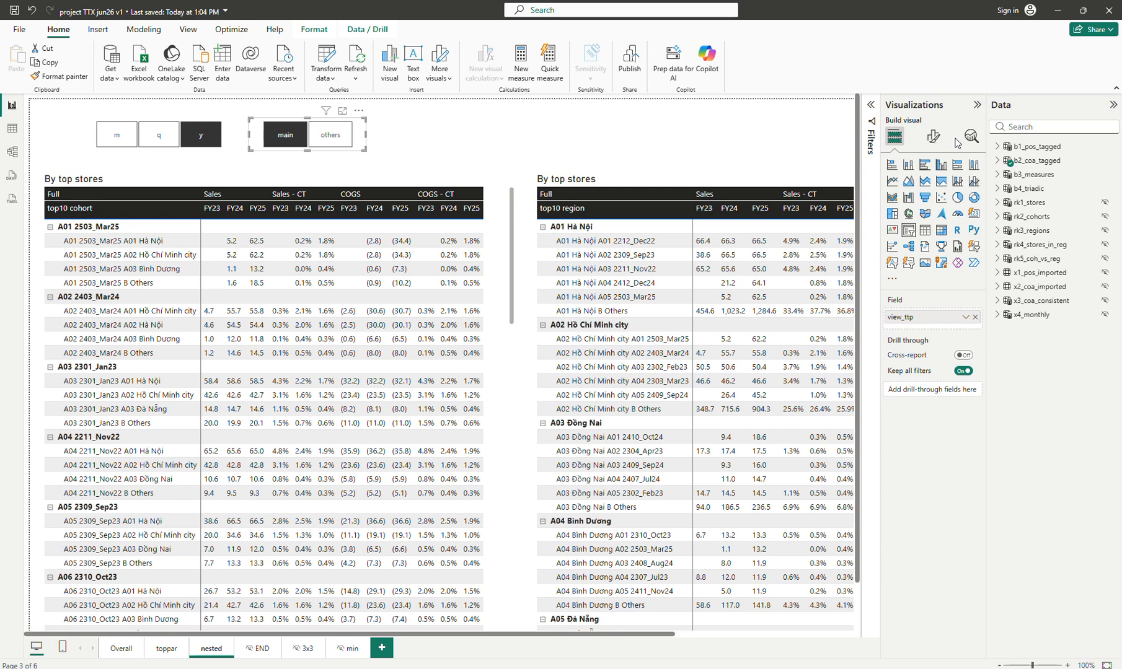
pyautogui.click(1022, 147)
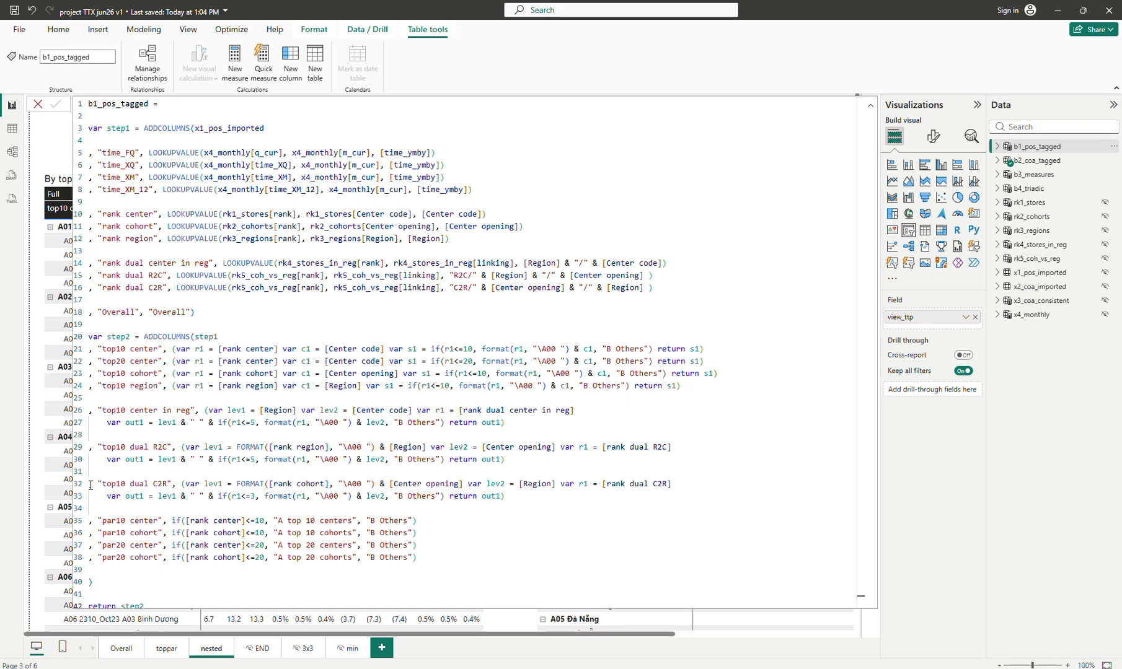
pyautogui.click(1049, 160)
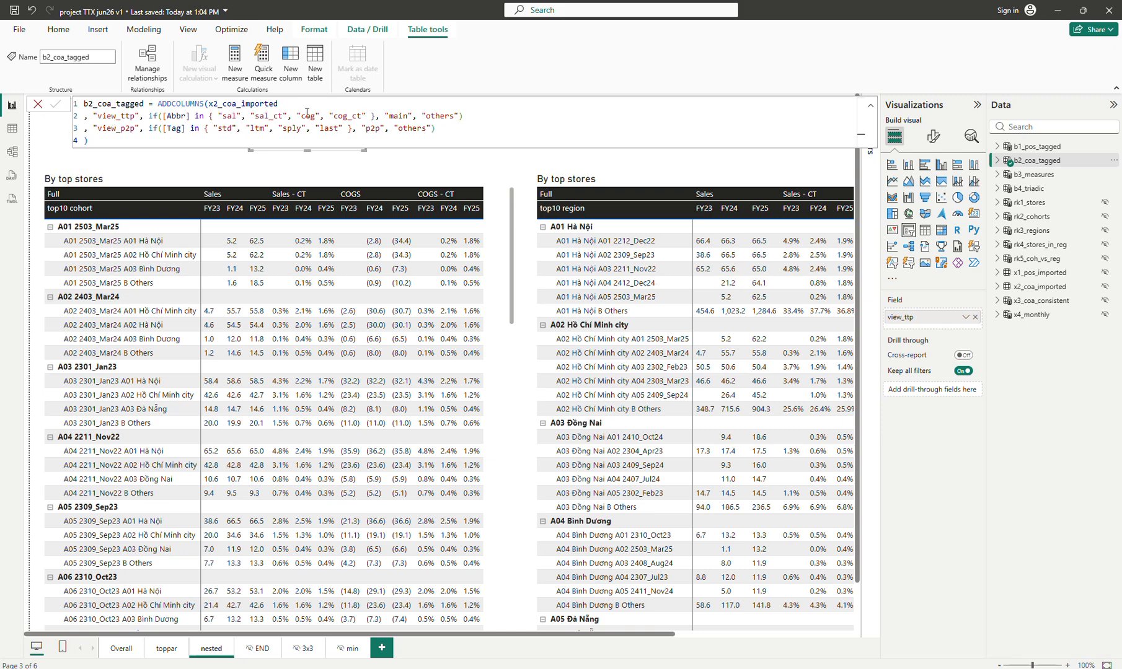
pyautogui.click(466, 163)
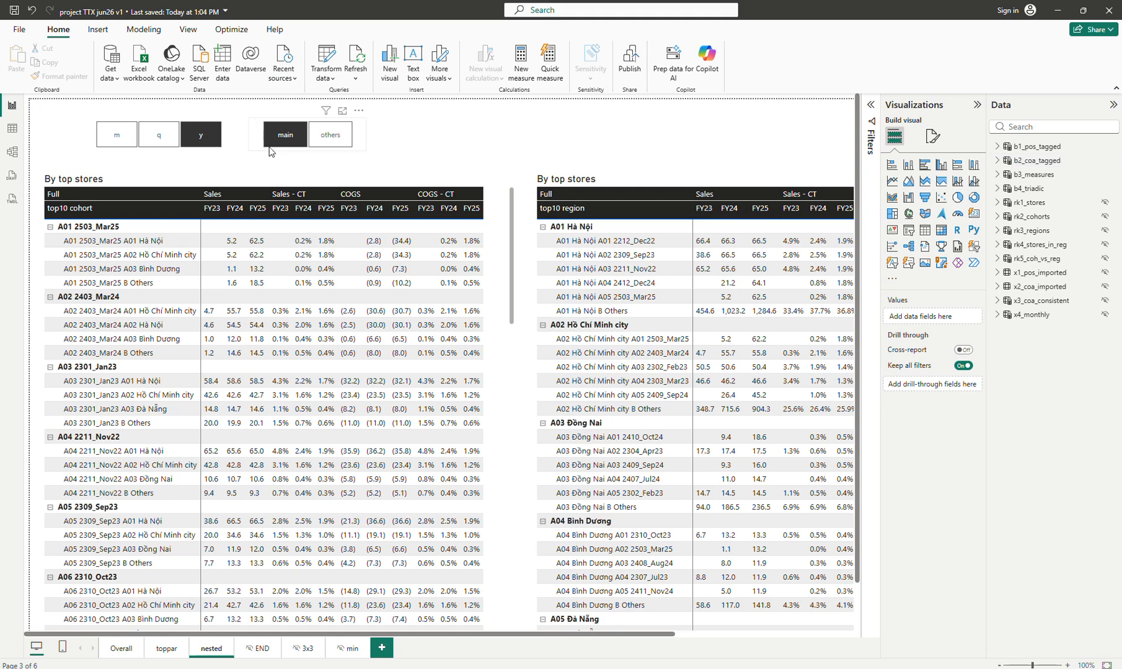